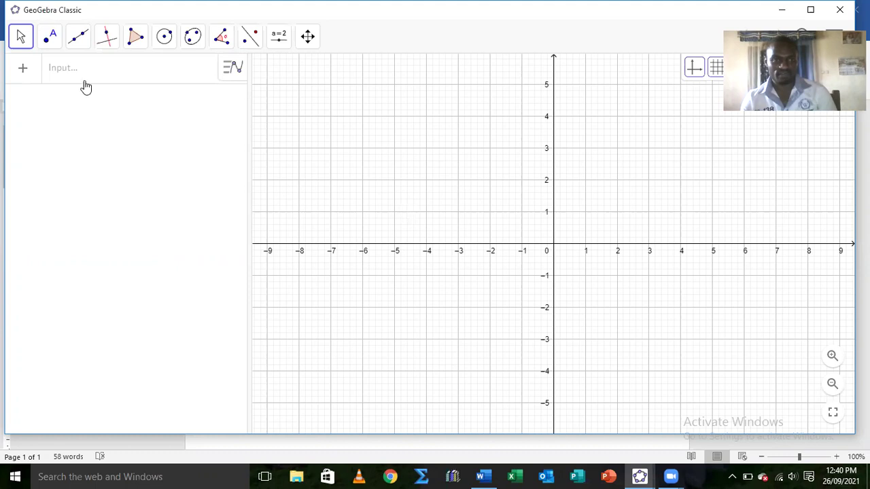
Step: Enter vectors a = (3, 2) and b = (4, 1) in the Input bar
click(59, 73)
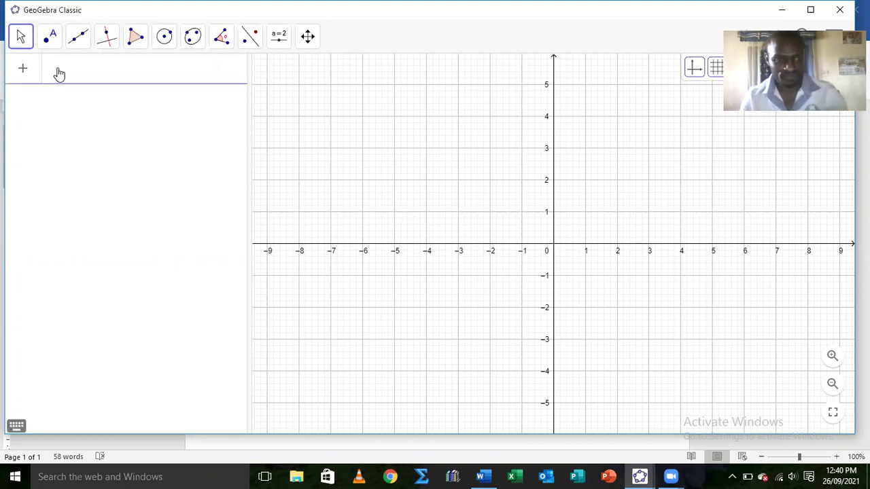
text(a = (3, 2)
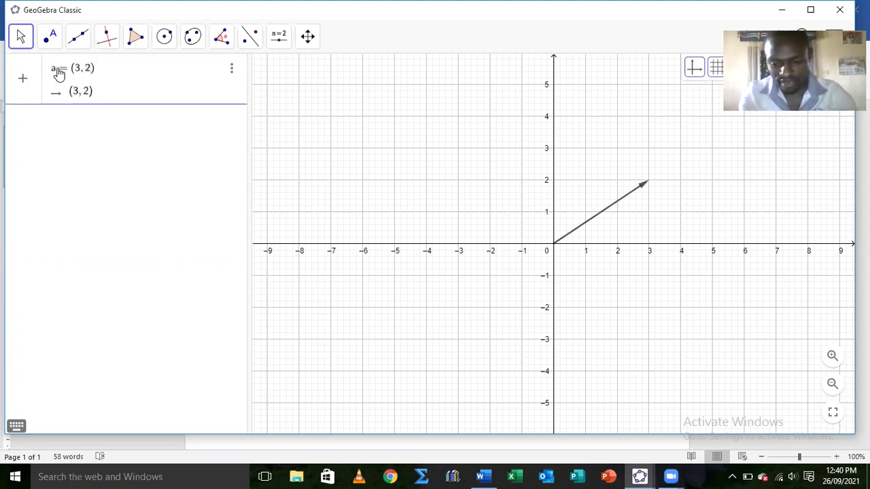
key(Return)
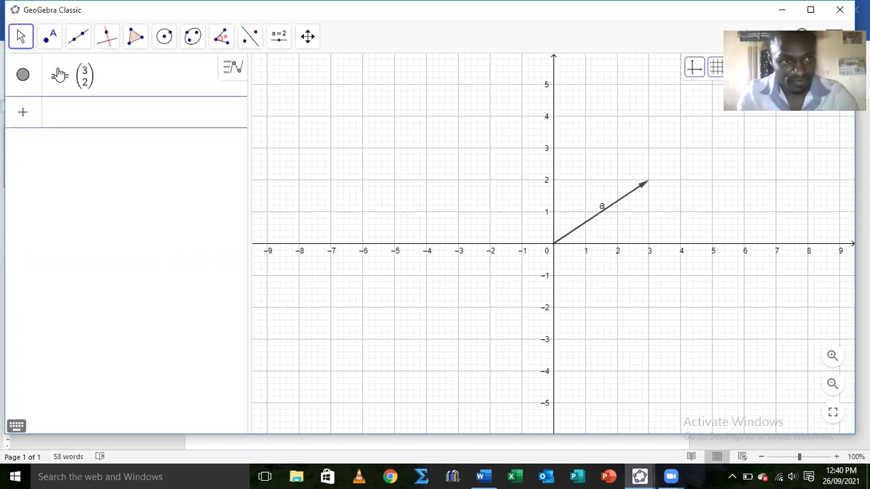
text(b = )
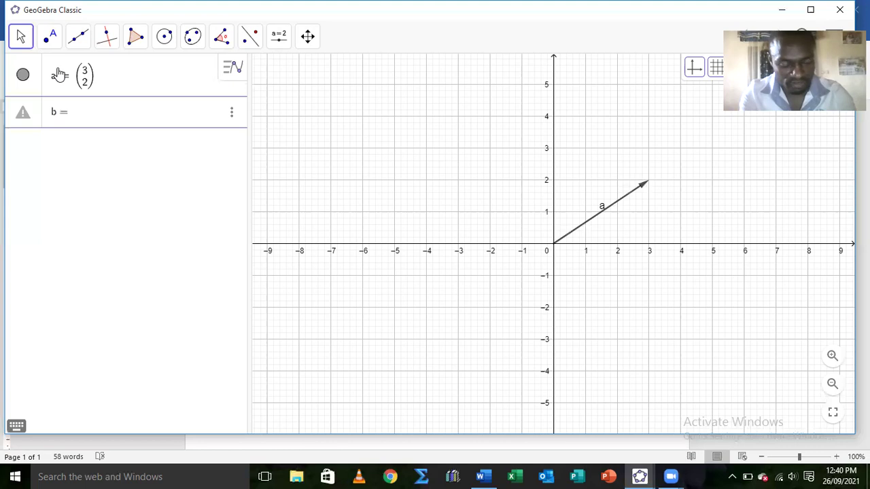
text(()
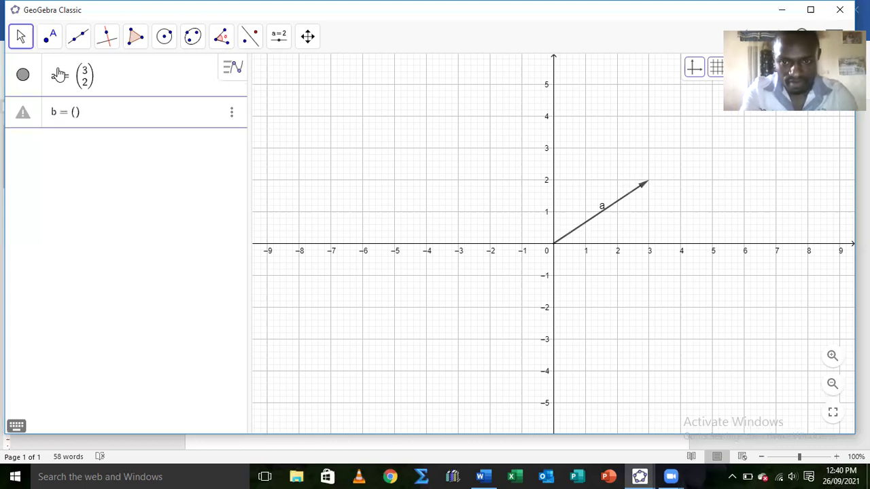
text(4)
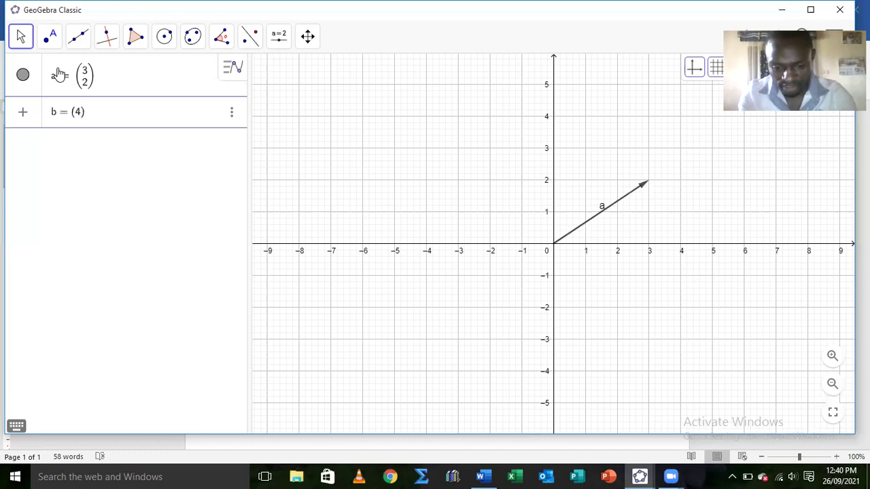
text(, )
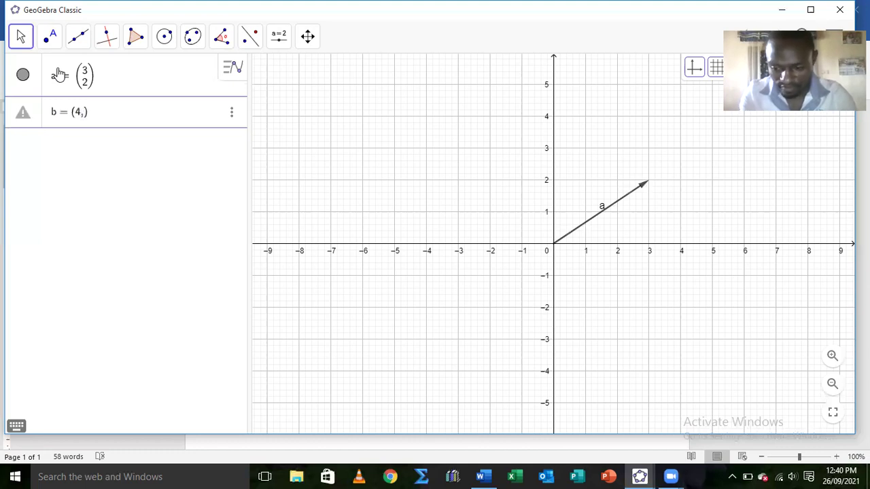
text(1)
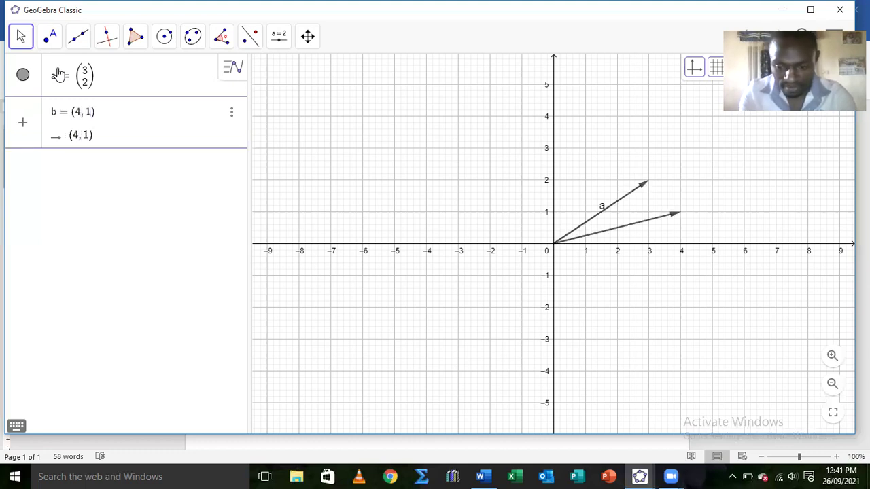
key(Return)
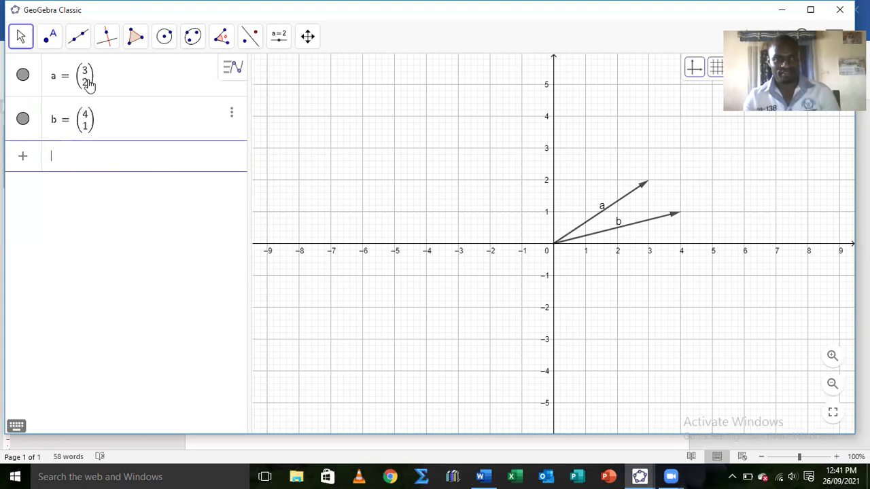
Step: Use Point on Object to put A at (3, 2) and B at (4, 1) on the vector tips
click(48, 42)
click(47, 102)
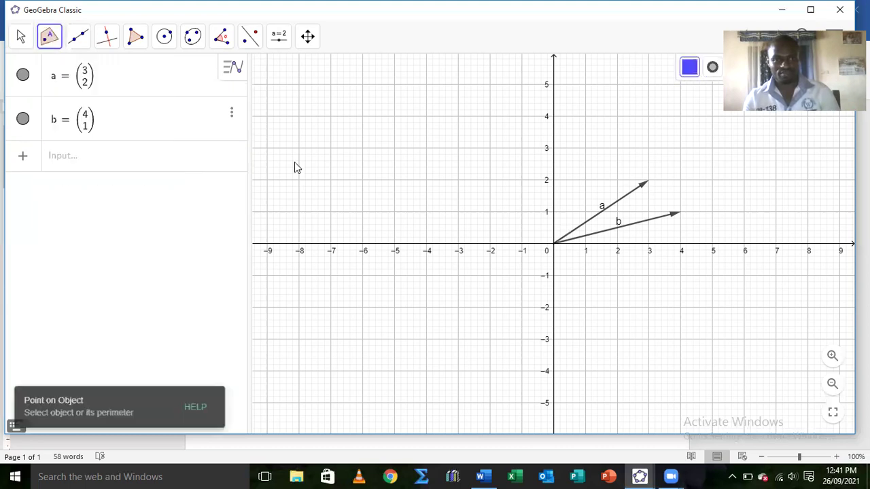
click(649, 182)
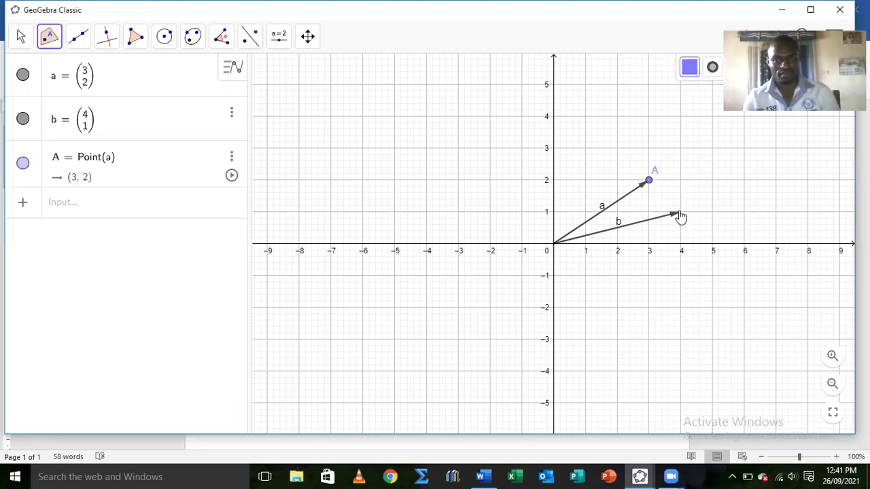
click(680, 215)
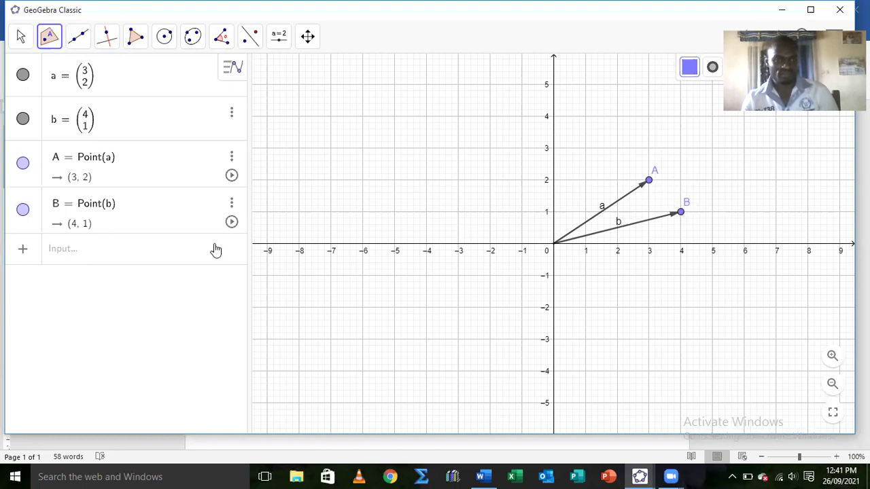
Step: Use the Vector tool to draw vector u from A to B, giving (1, −1)
click(78, 37)
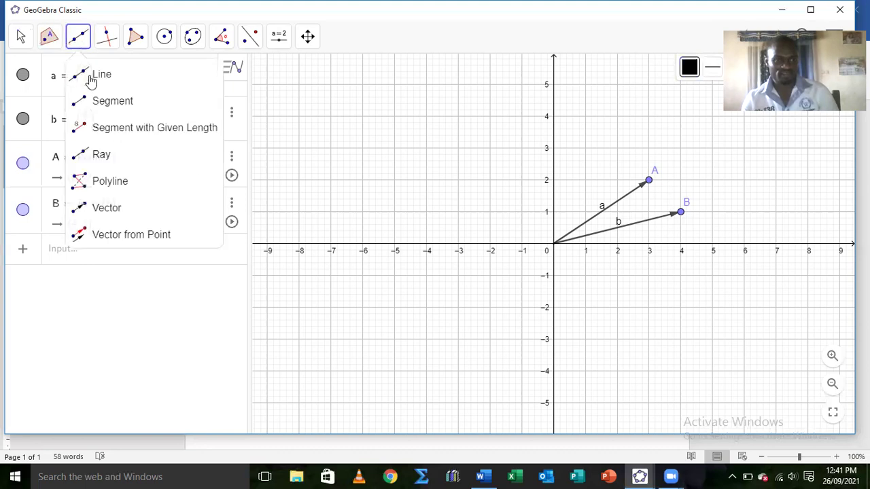
click(83, 209)
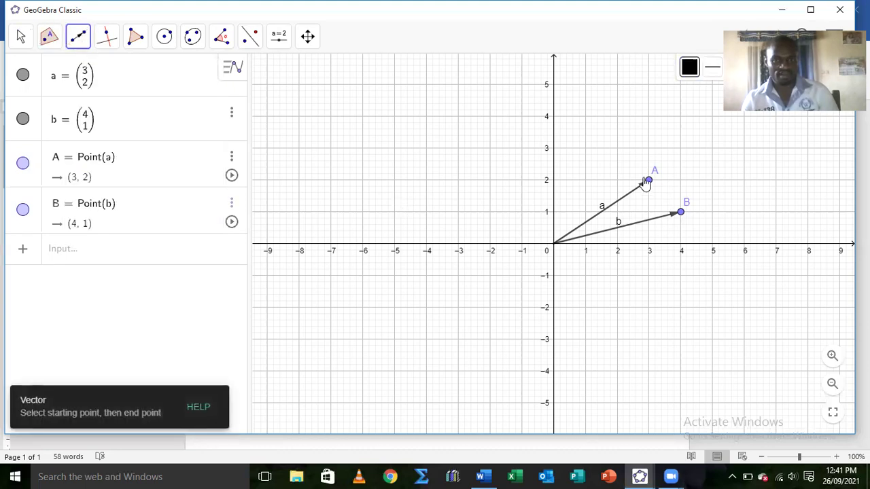
click(649, 181)
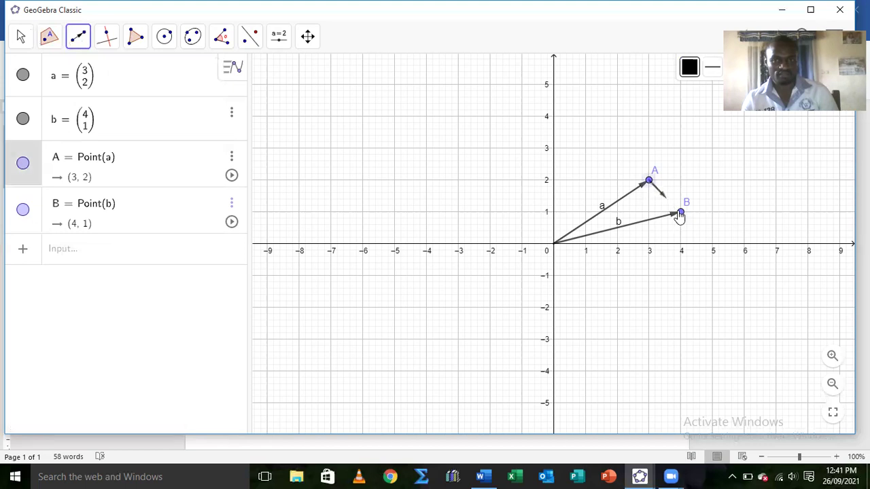
click(677, 212)
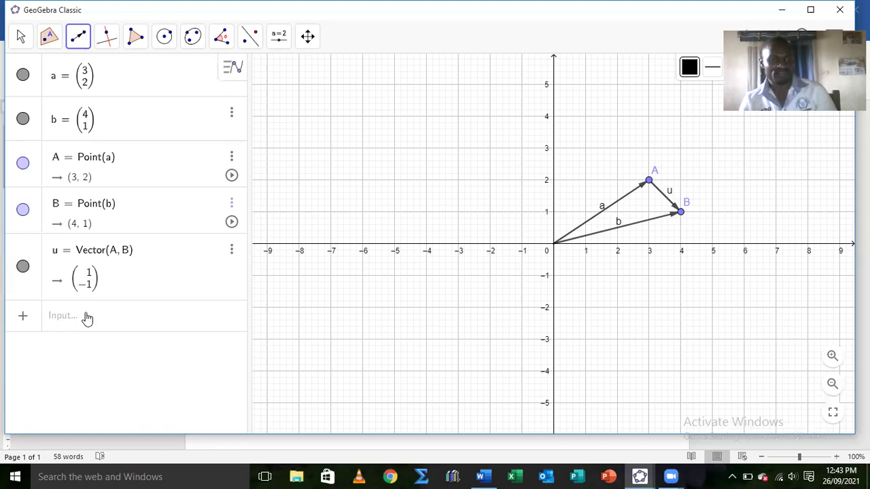
Step: Delete the unfinished (3, 2)+ entry and switch to the Slider tool
click(57, 320)
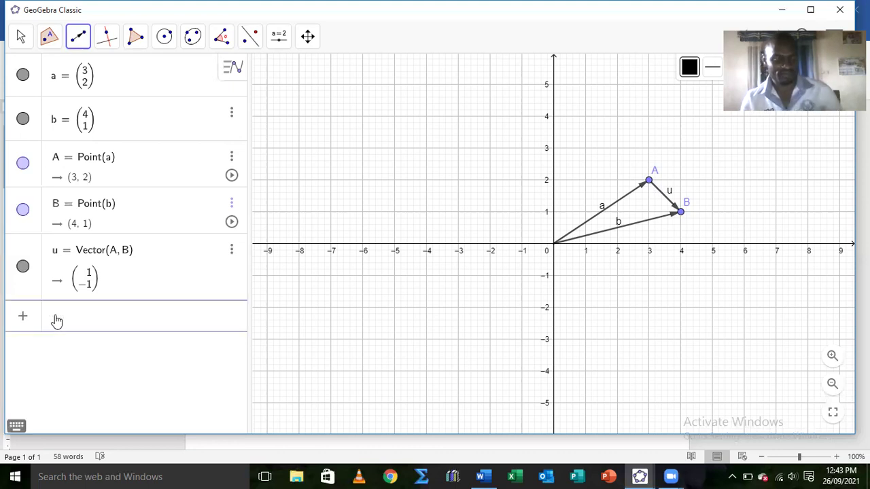
text(v = )
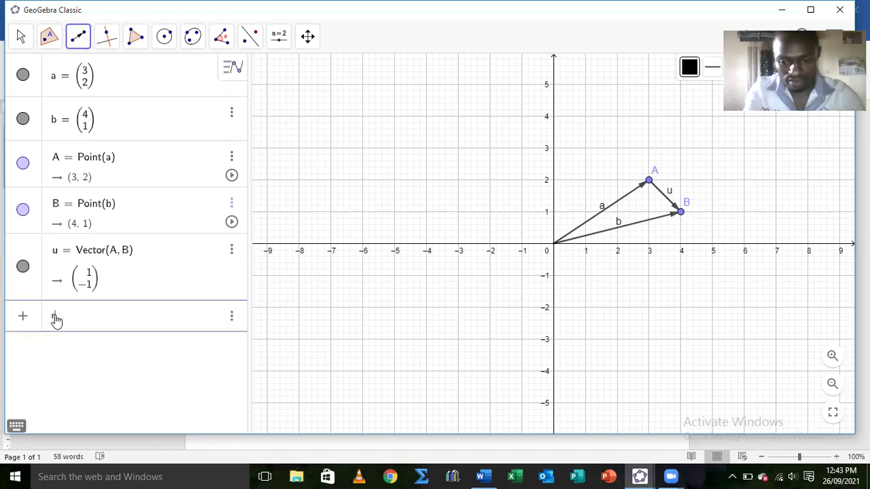
text(()
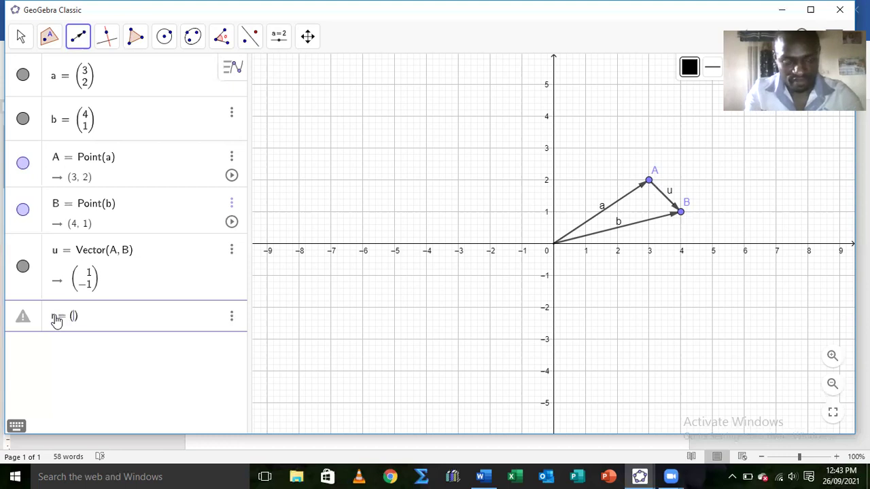
text(3)
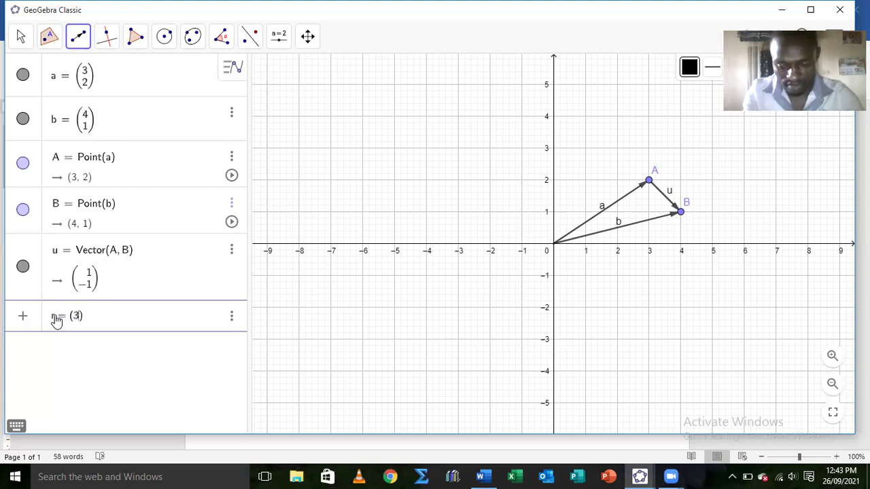
text(, 2)
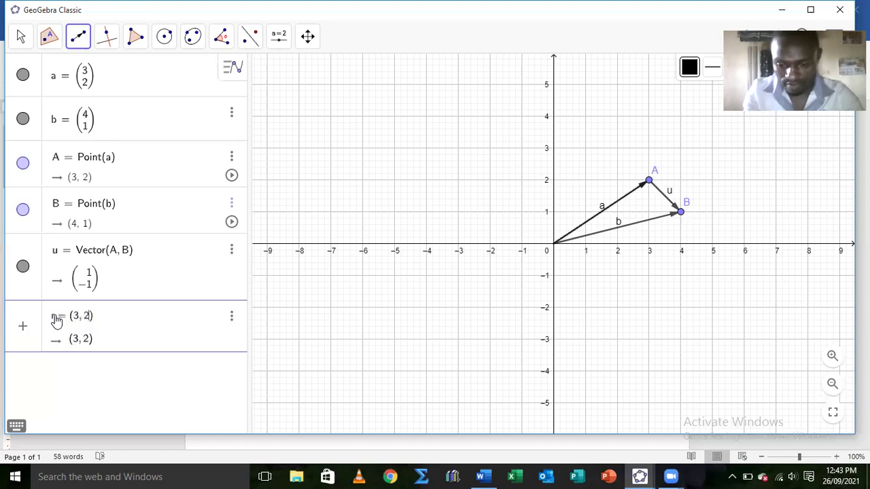
text()+)
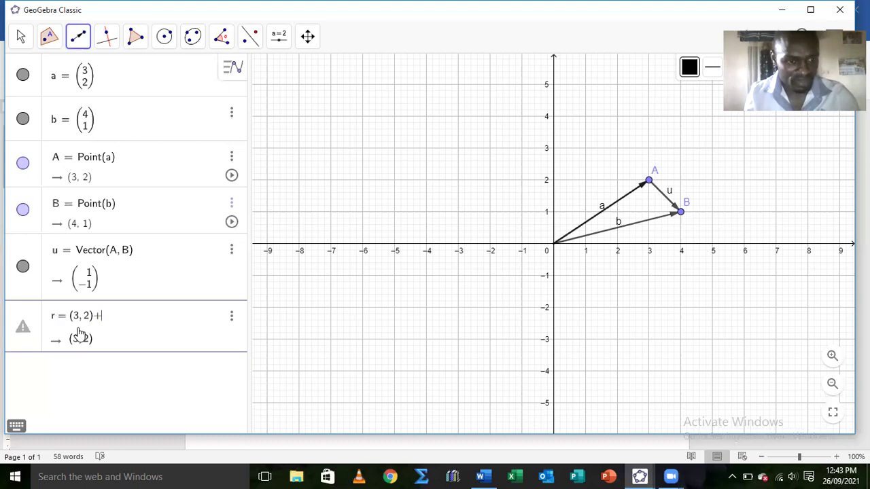
click(231, 317)
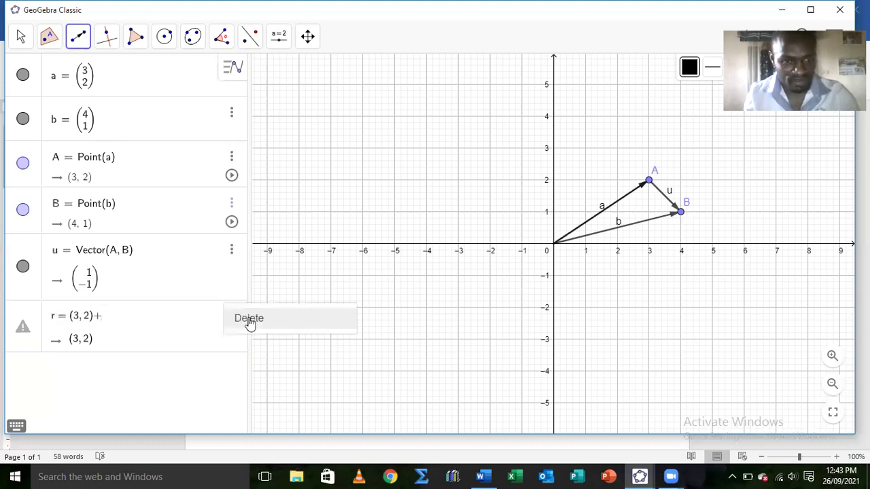
click(248, 318)
click(279, 36)
click(299, 76)
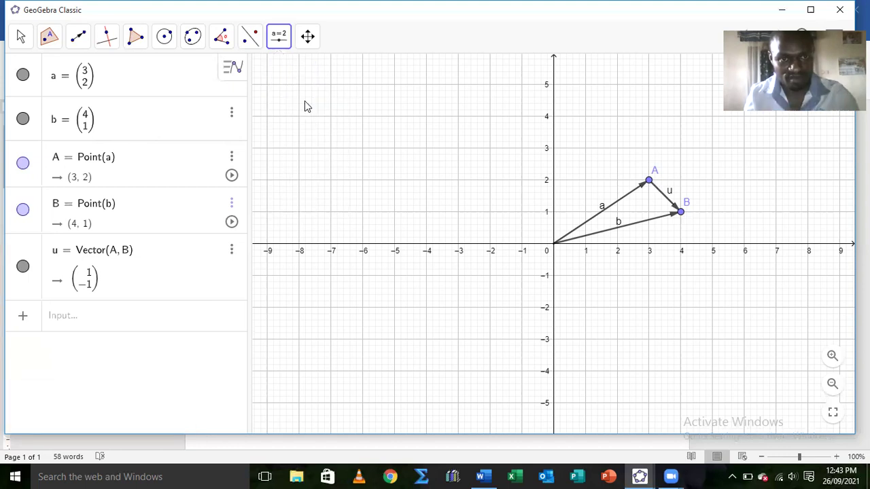
Step: Place a slider on the graph, rename it t, and keep its −5 to 5 range
click(316, 147)
key(BackSpace)
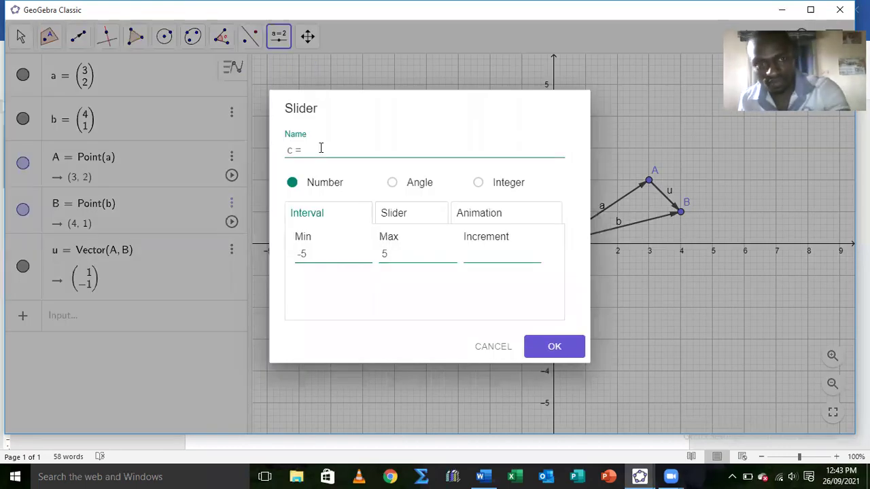
text(t)
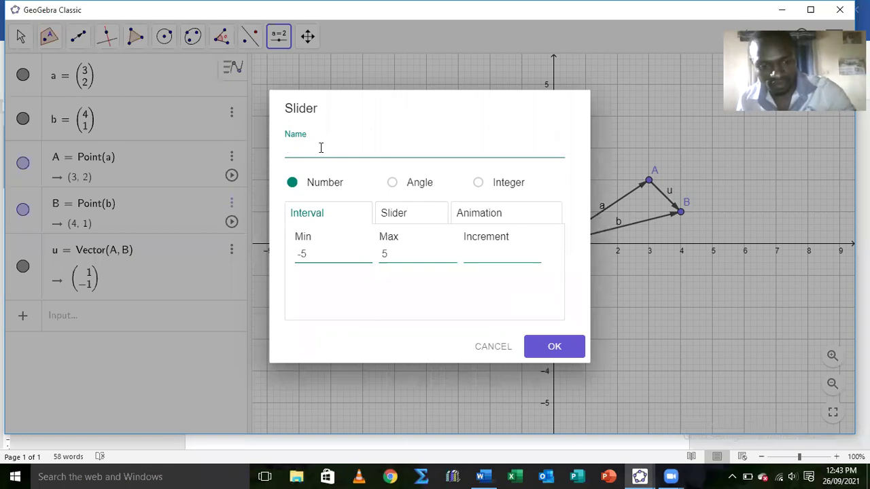
click(561, 349)
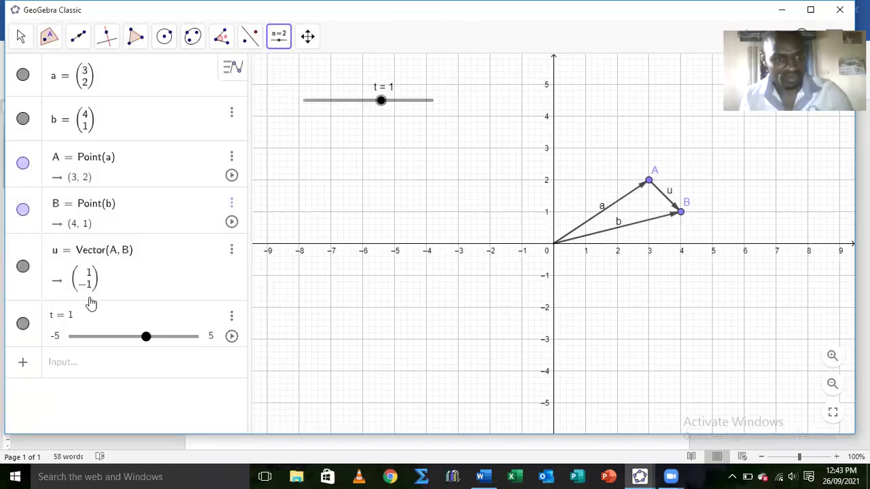
click(67, 364)
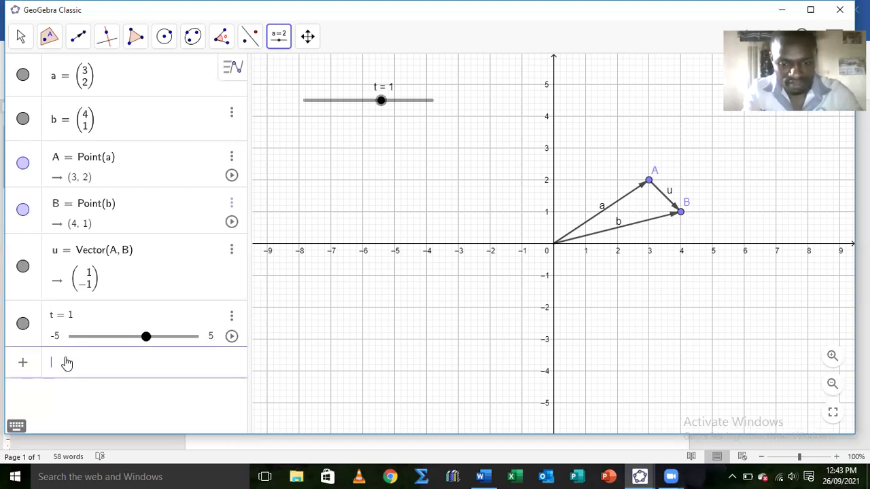
Step: Enter r = (3, 2) + t(1, −1) in the Input bar
text(r=)
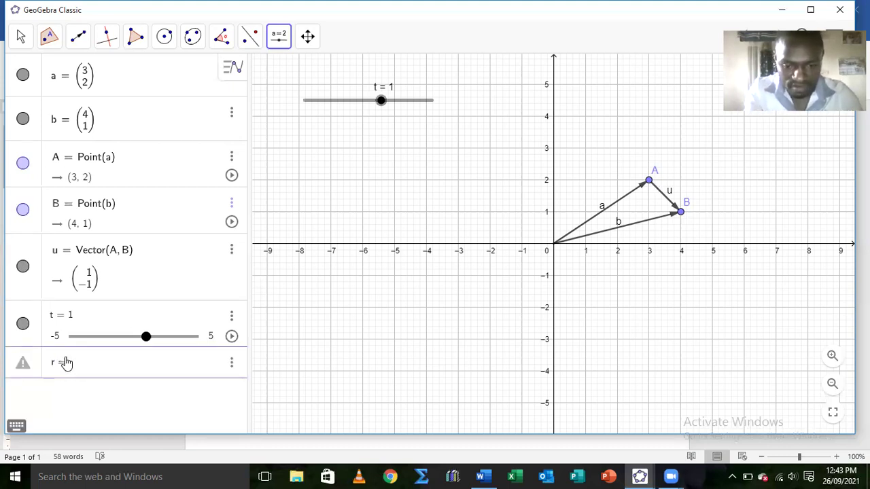
text(()
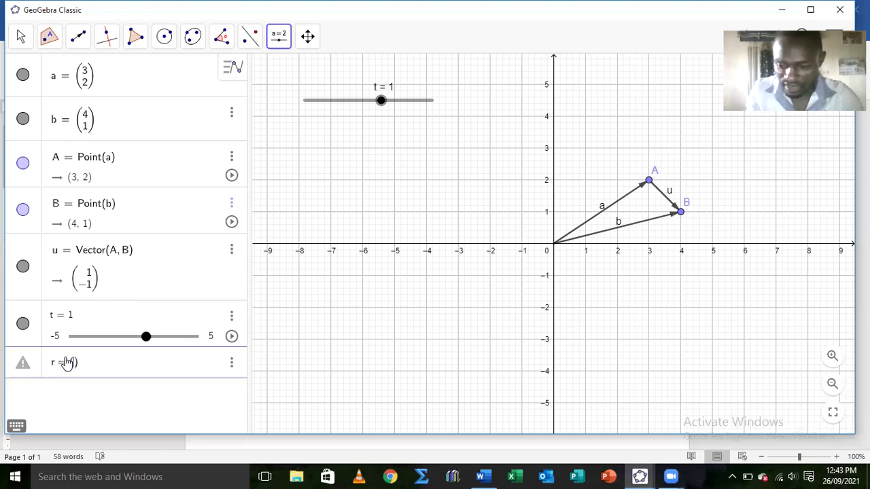
text(4,3)
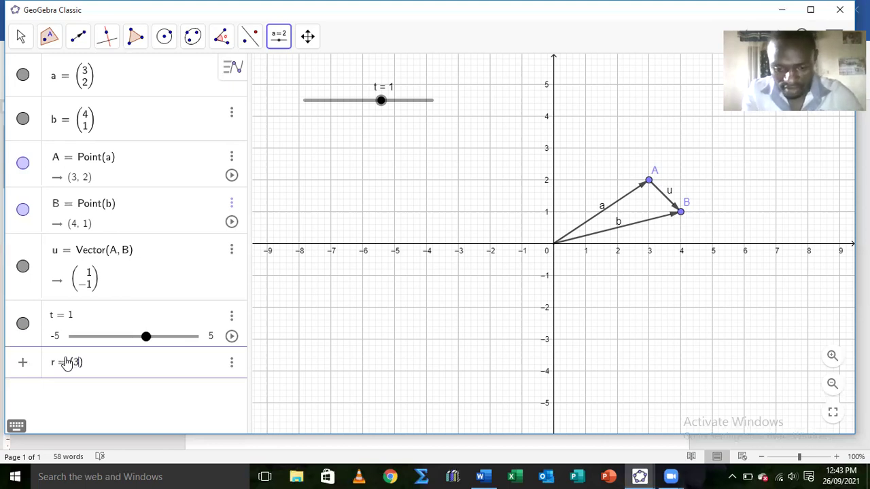
text(,2)
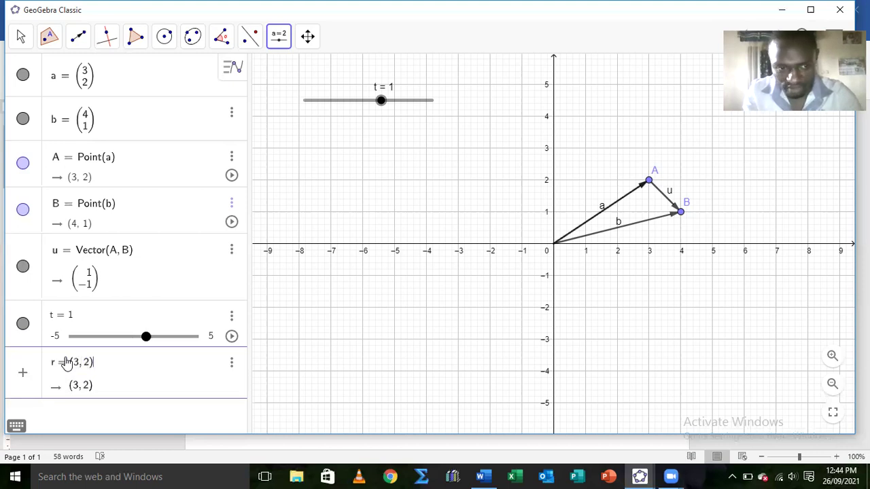
text(+t)
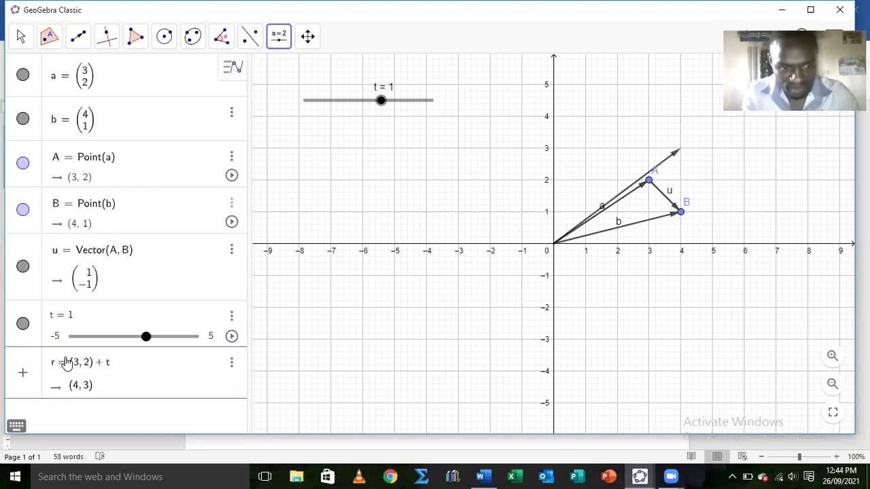
text(()
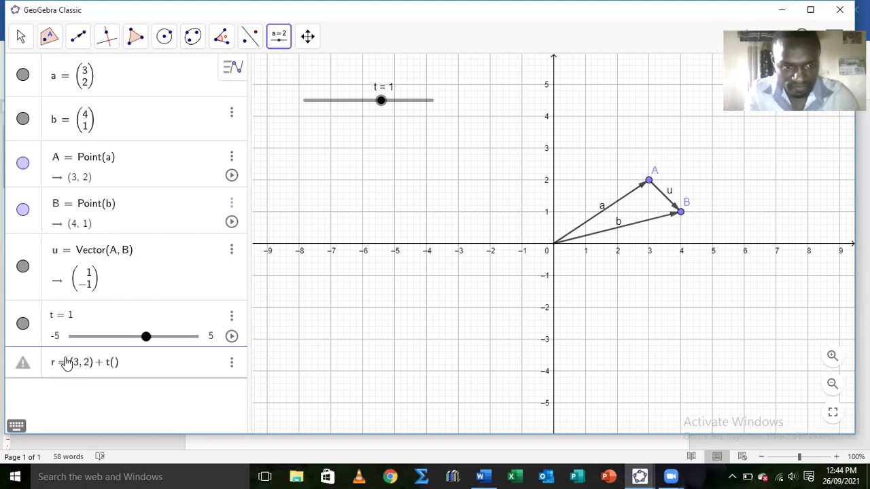
text(1)
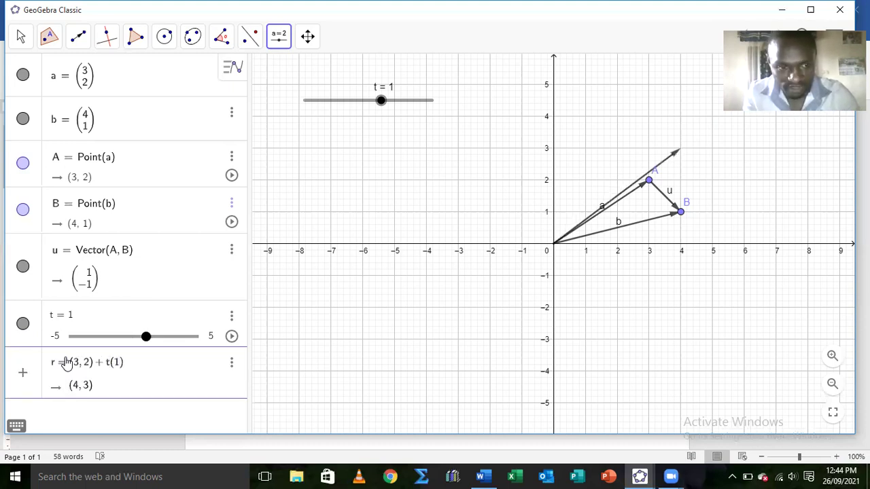
text(,)
text(-1)
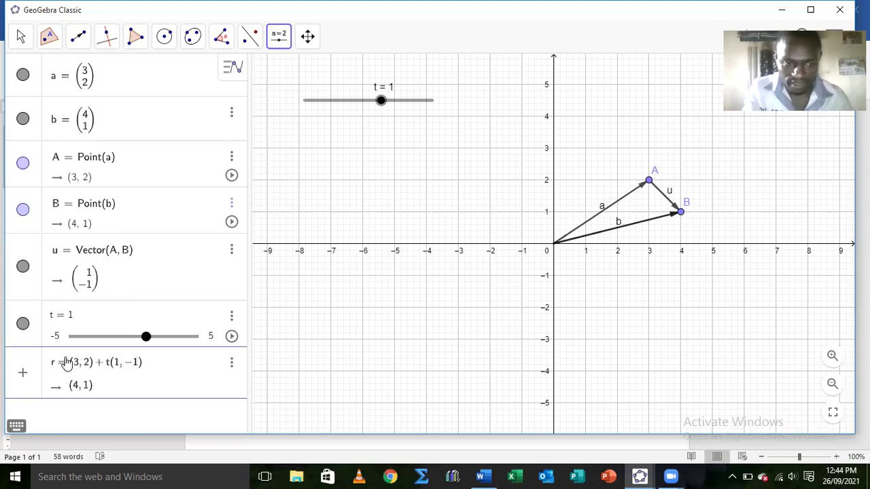
key(Return)
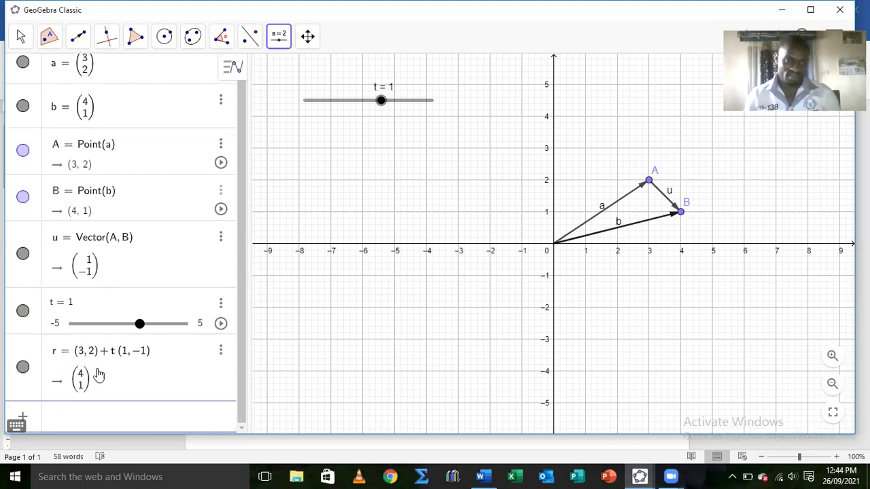
right_click(30, 356)
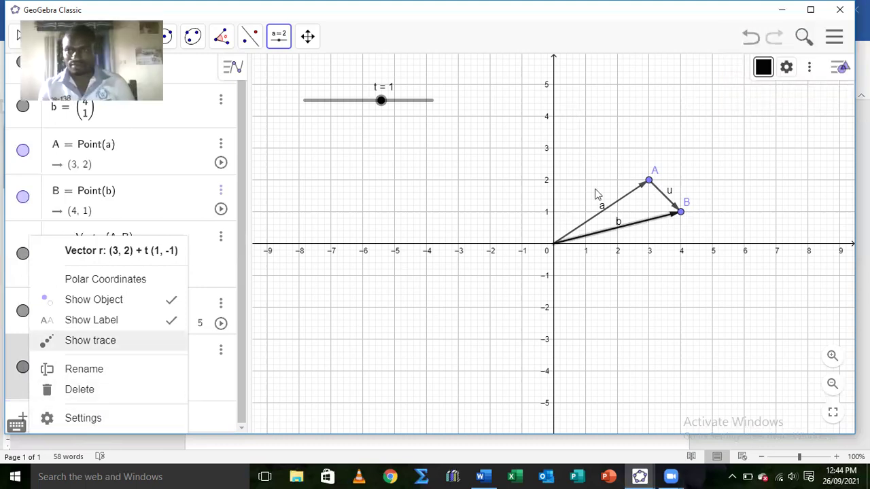
click(763, 67)
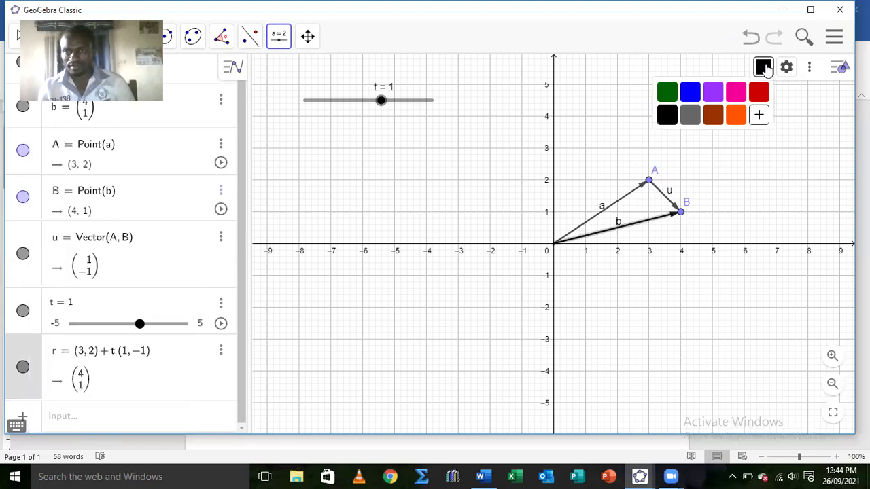
click(737, 92)
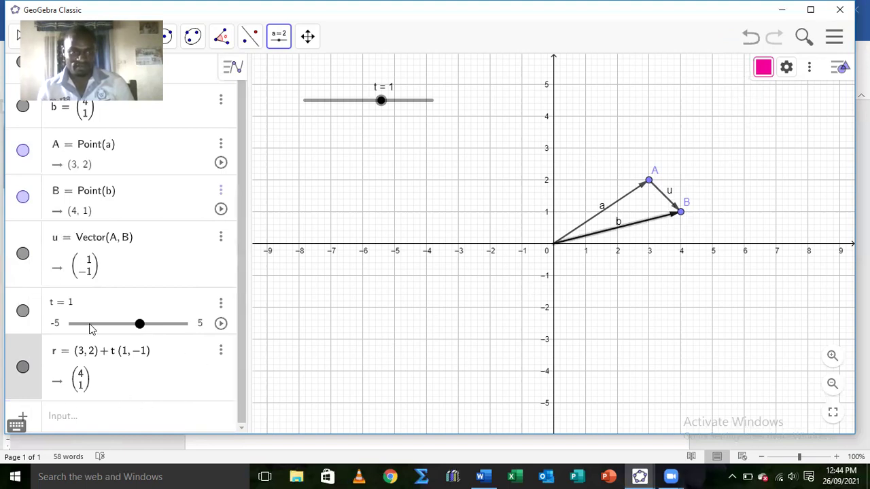
click(31, 311)
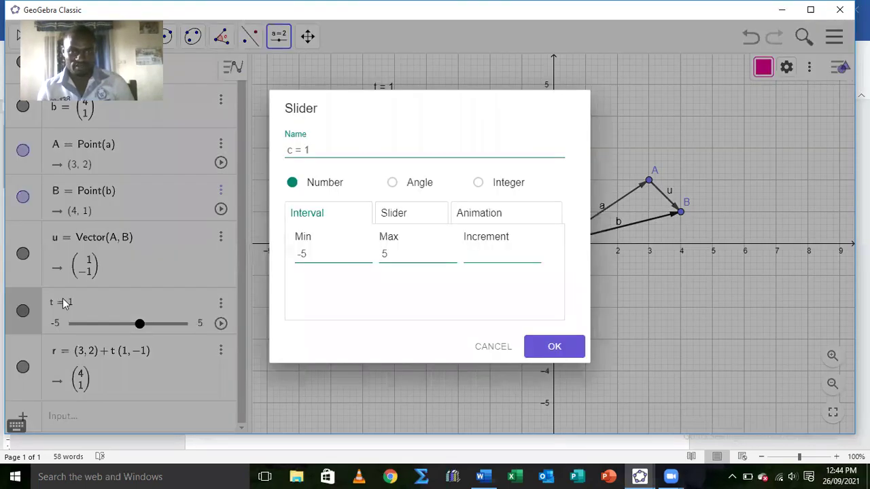
click(494, 347)
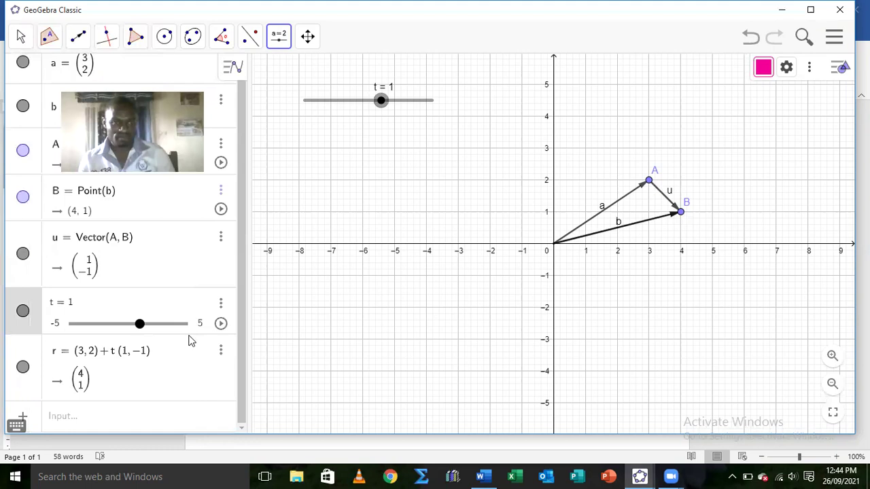
click(20, 36)
click(44, 127)
Step: Make vector r pink and slider t purple from the style bar colour palette
click(689, 67)
click(764, 94)
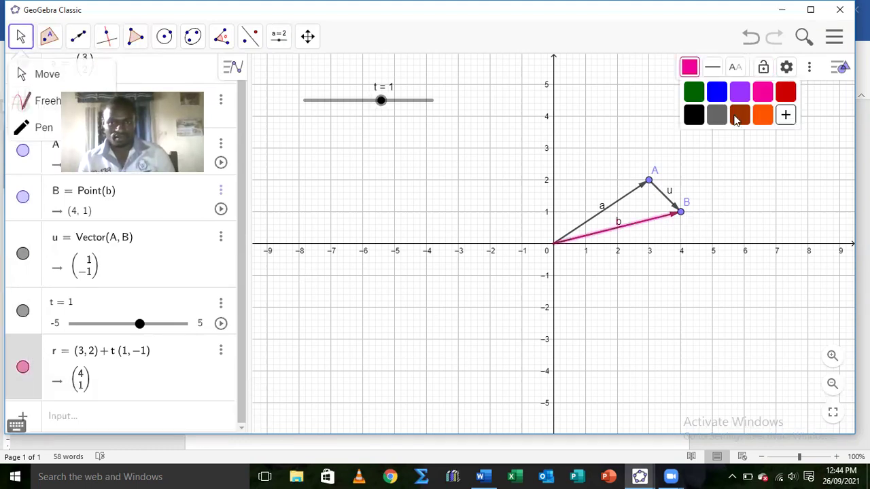
click(63, 306)
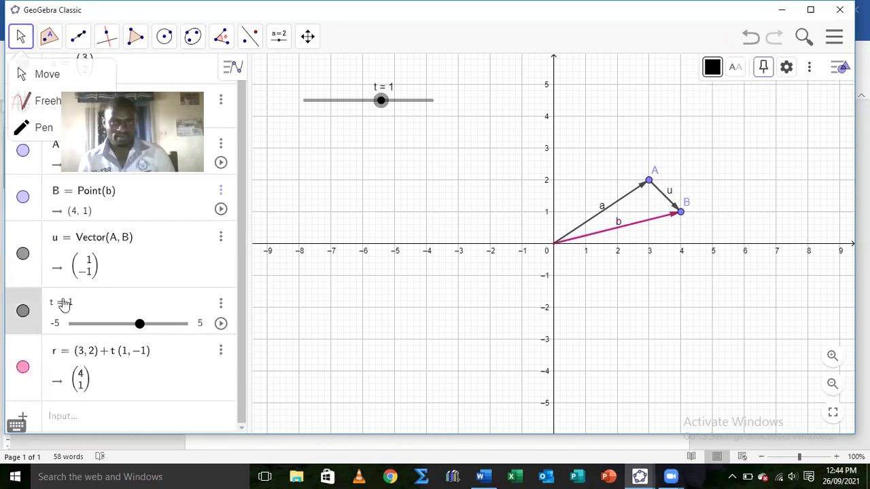
click(713, 70)
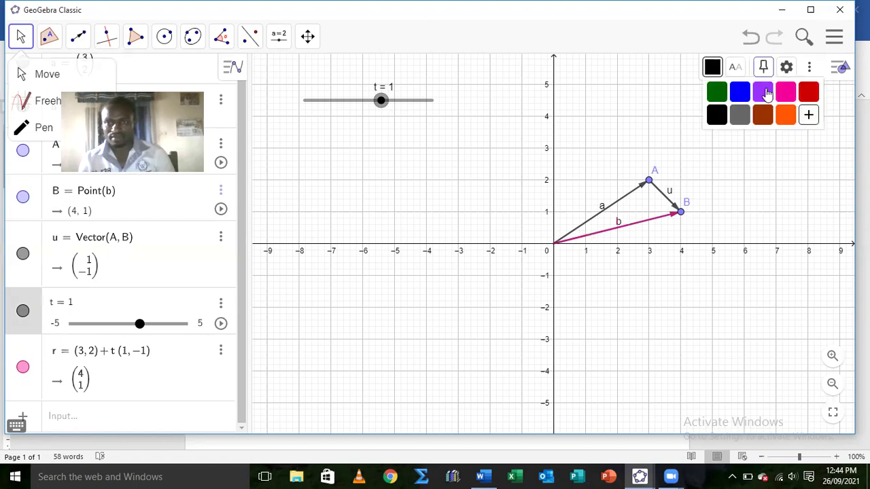
click(763, 93)
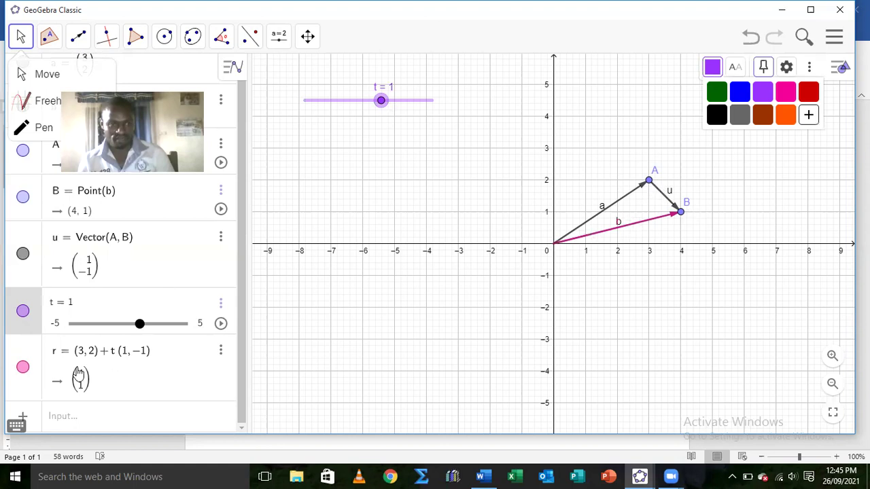
Step: Enable Show trace on vector r, then select the slider t
right_click(34, 371)
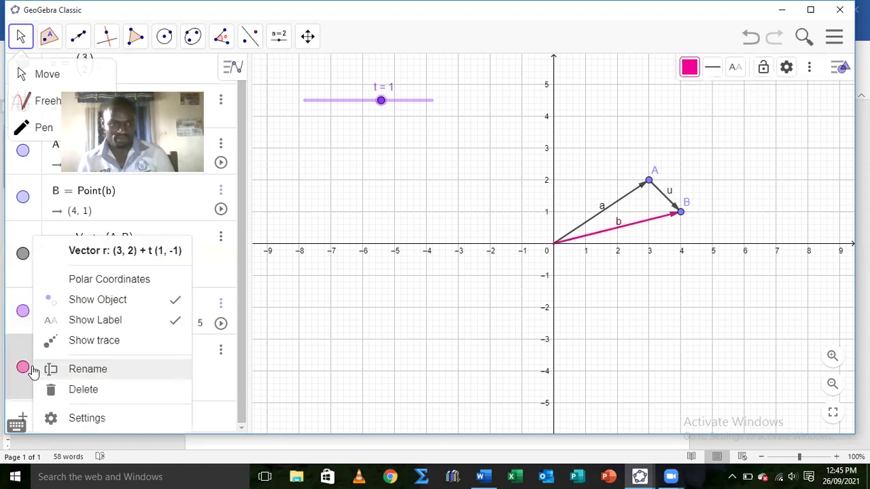
click(95, 346)
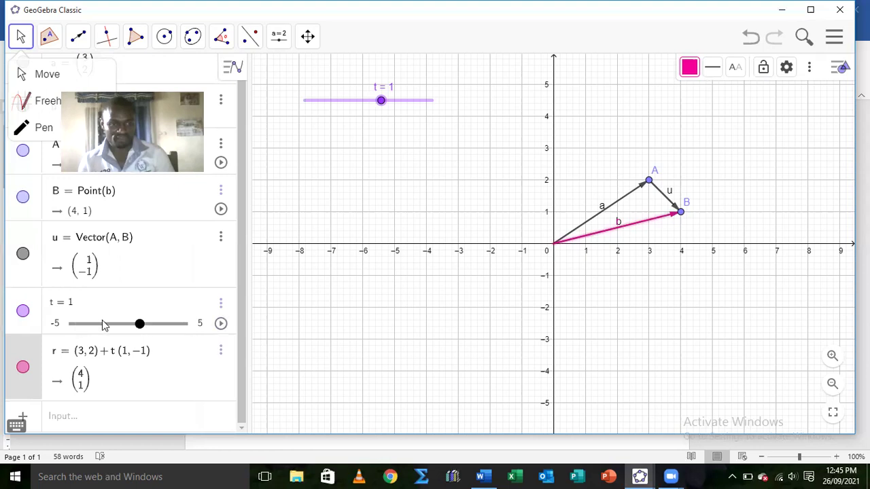
click(34, 313)
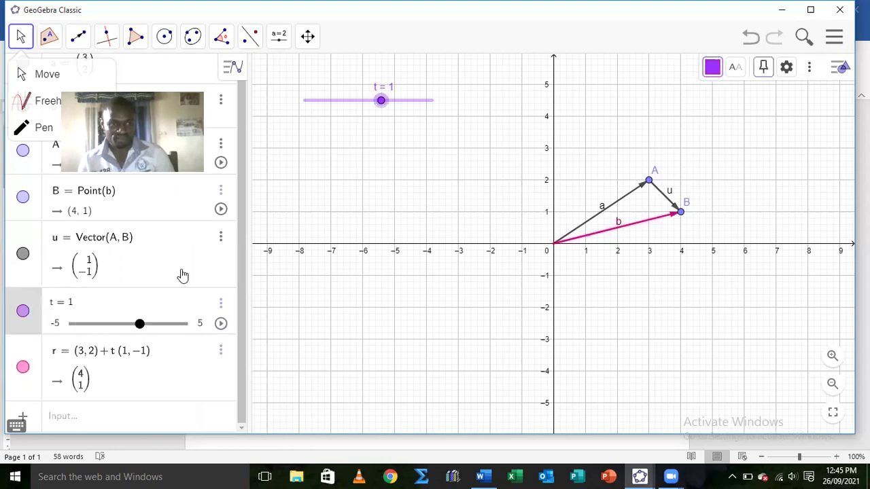
Step: Animate slider t, then pause it at t = 1.83
click(221, 324)
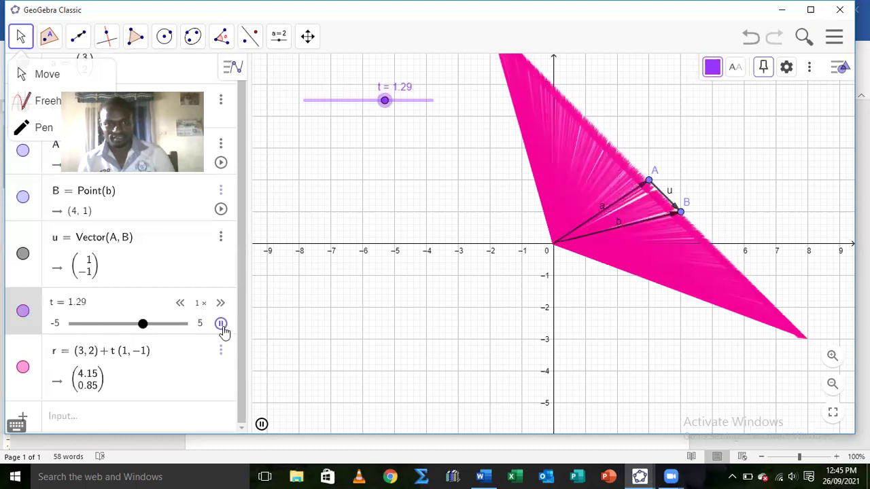
click(222, 326)
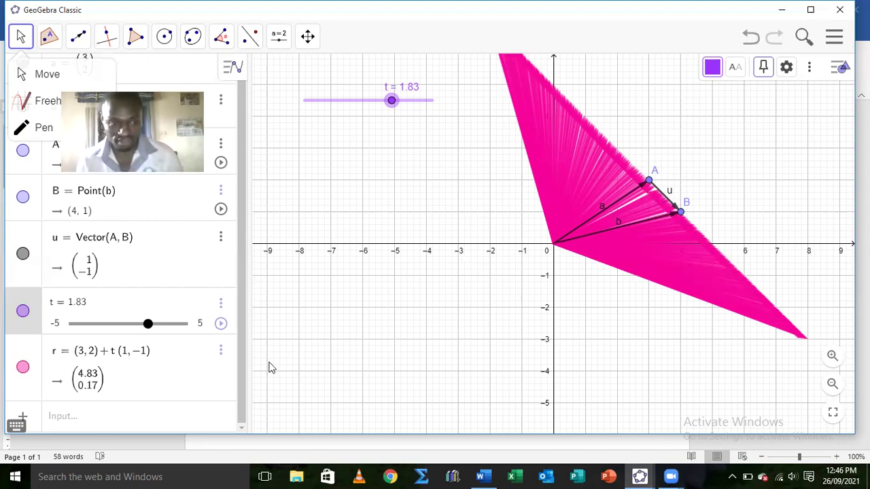
Step: Enter the point-slope equation y − 2 = (1−2)/(4−3)(x − 3) as line eq1
click(68, 416)
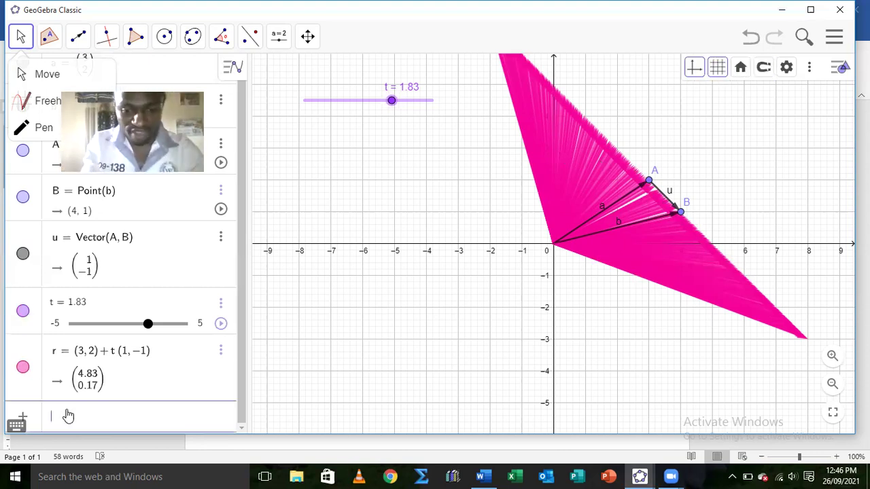
text(y)
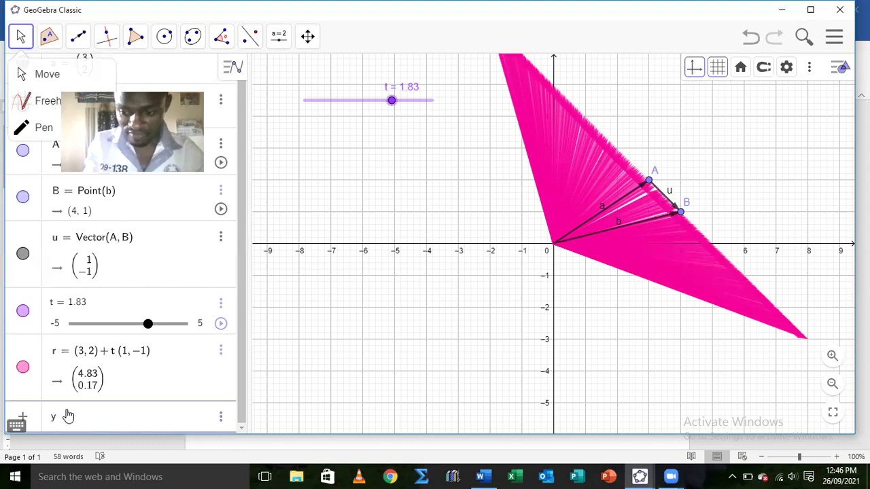
text(=)
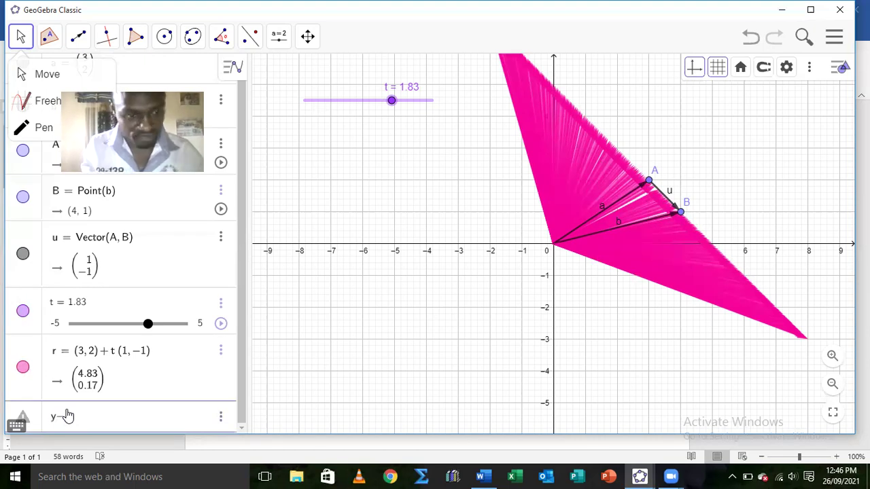
text(5)
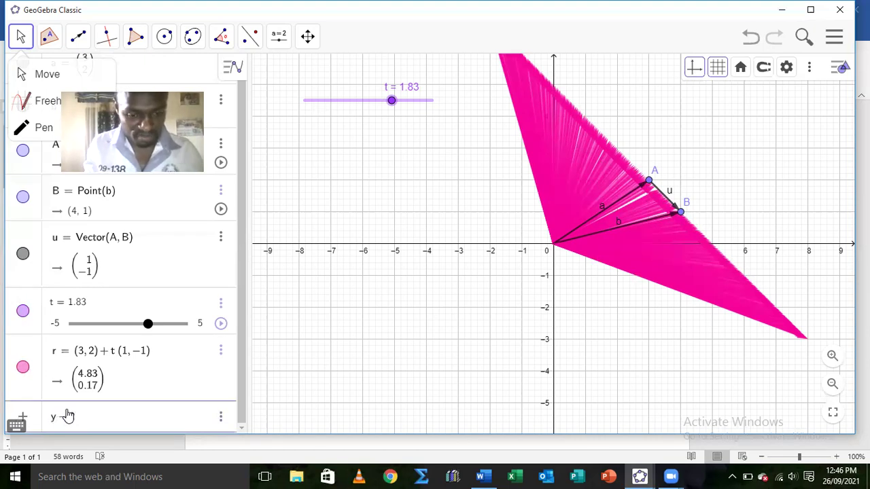
text(=)
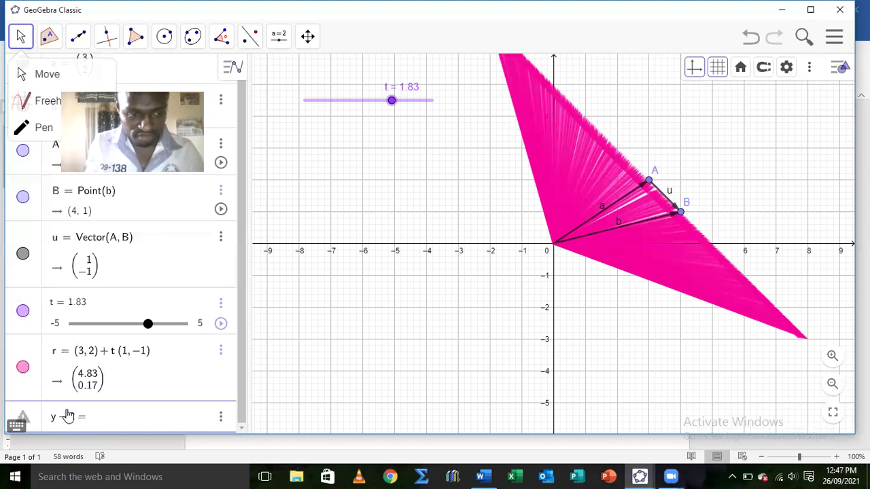
text(()
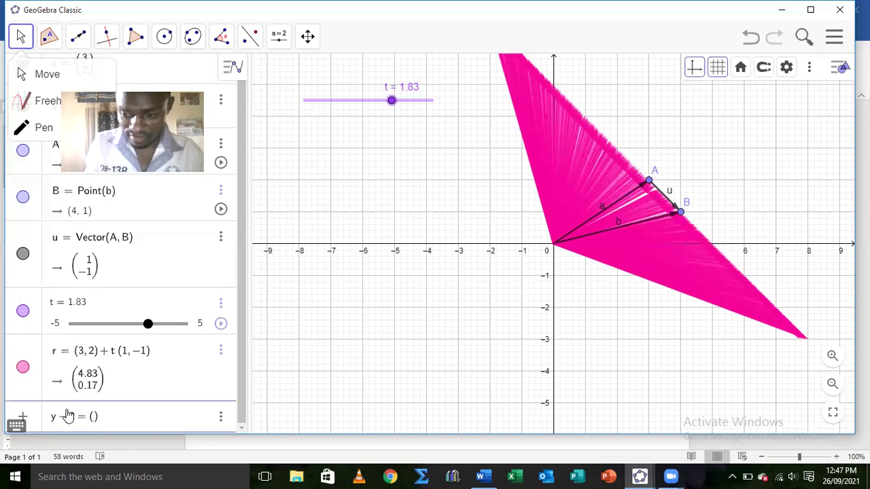
text(1)
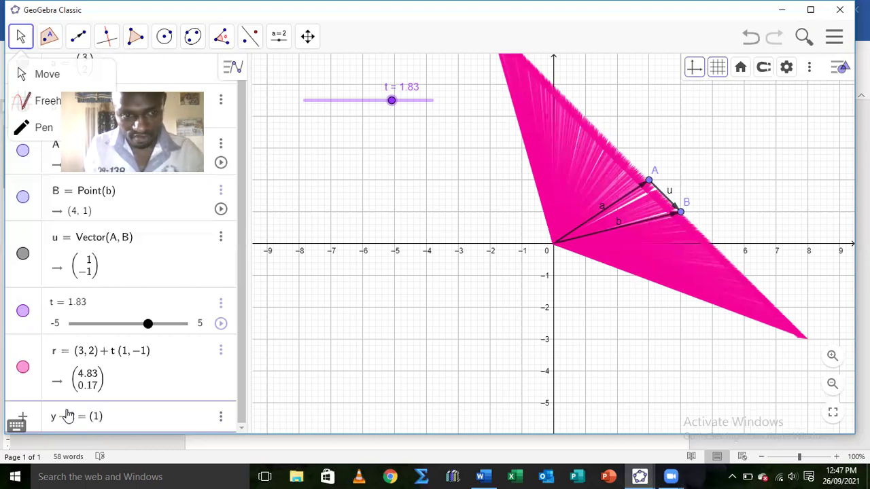
text(-)
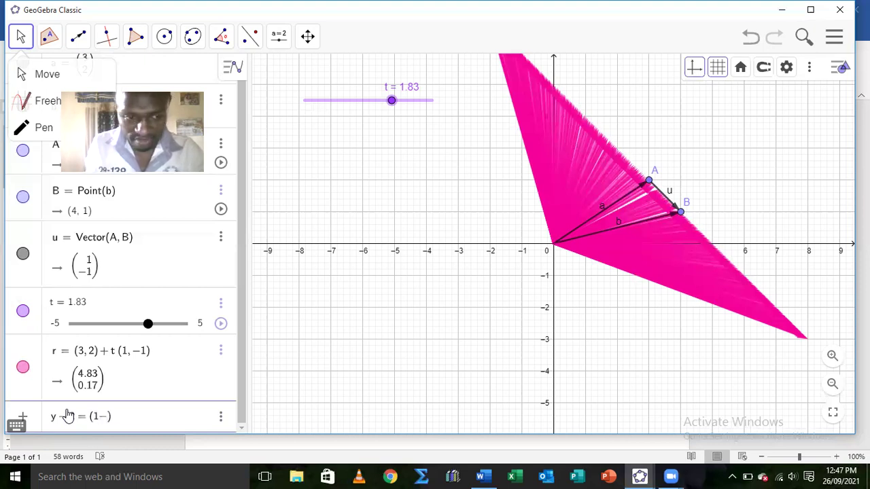
text(2)
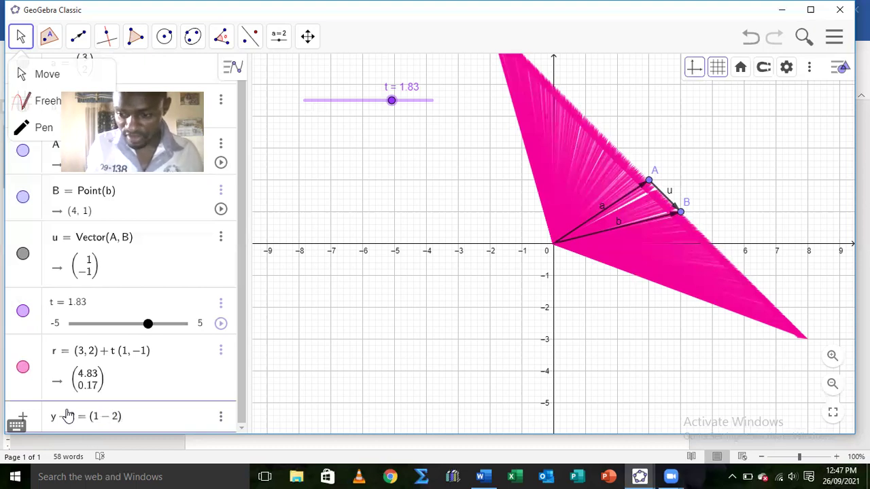
text(/)
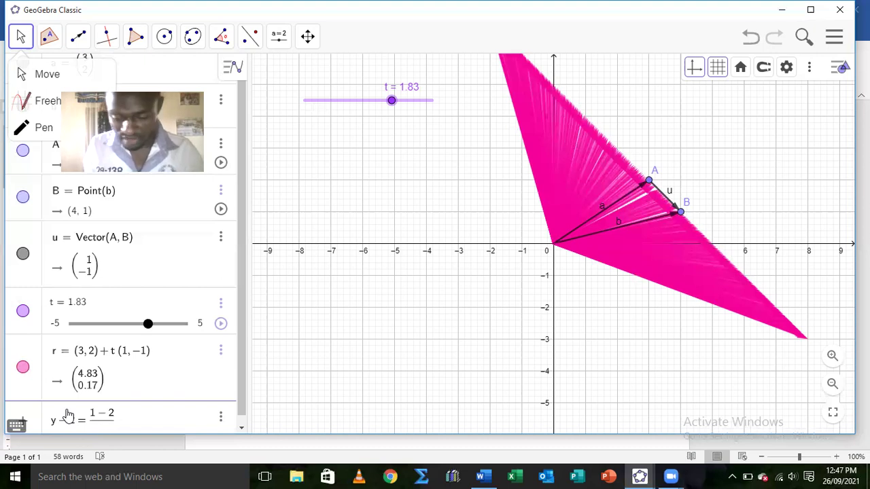
text(4-)
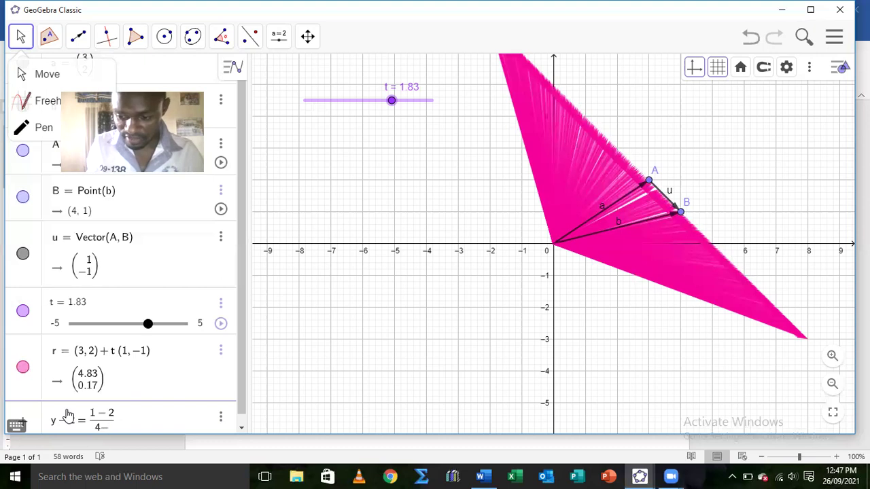
text(3)
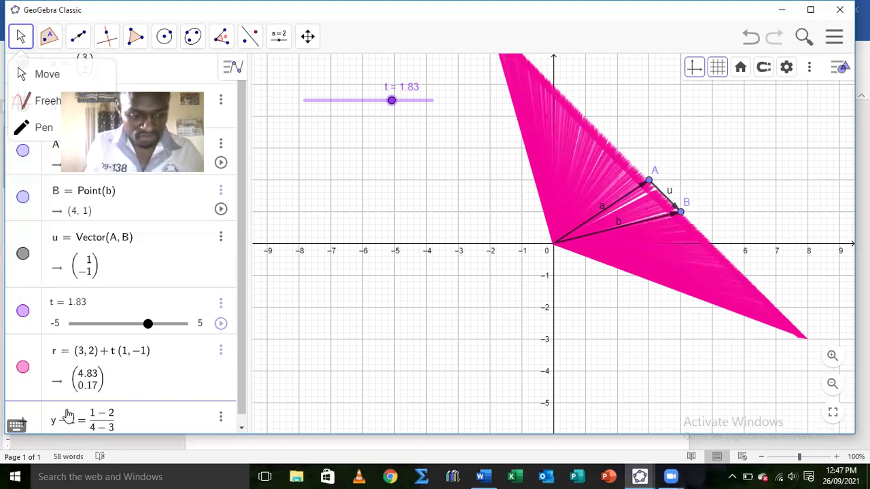
key(Right)
text(()
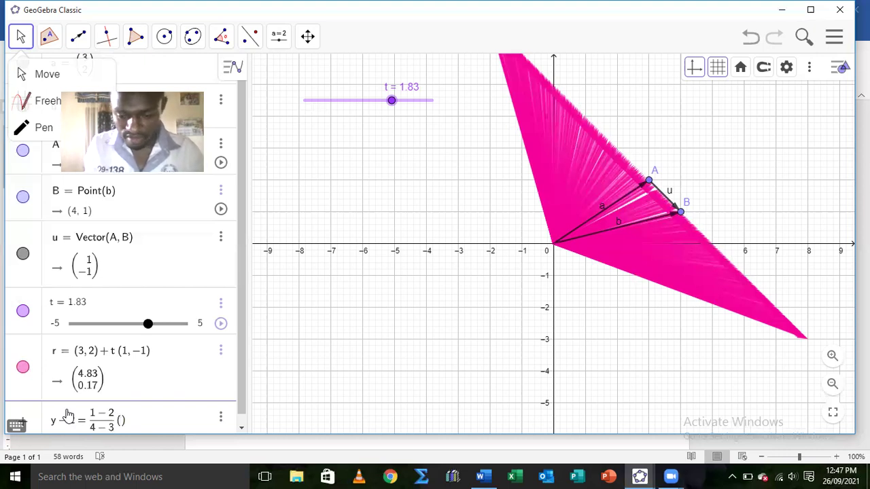
text(x )
text(- )
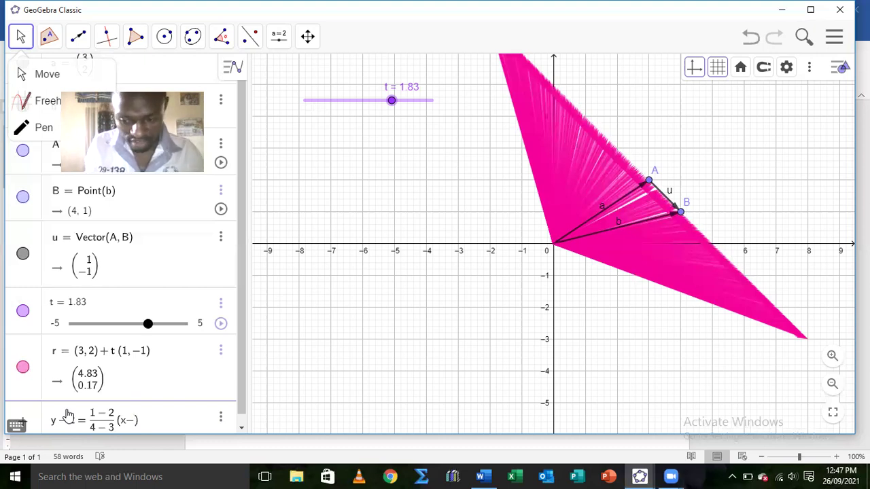
text(3)
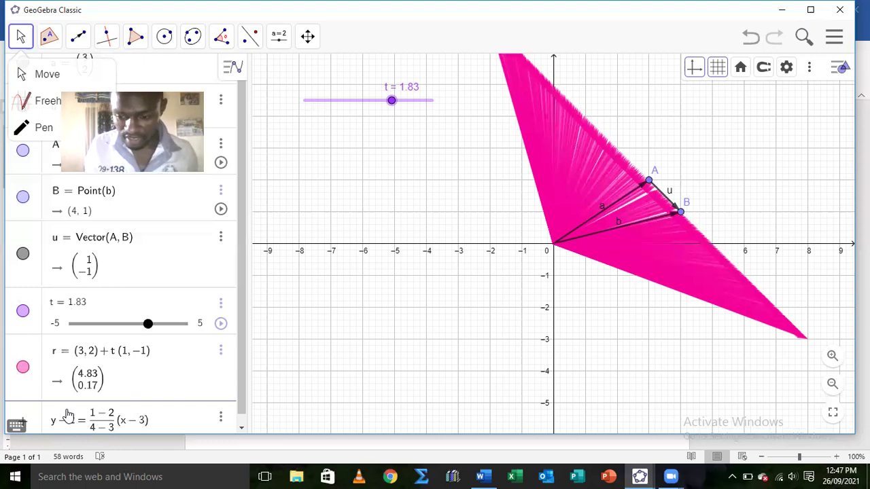
key(Return)
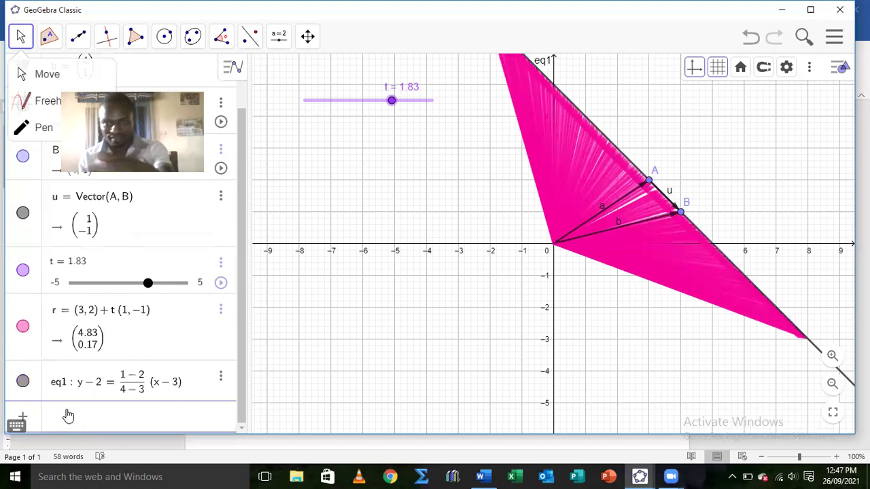
right_click(33, 384)
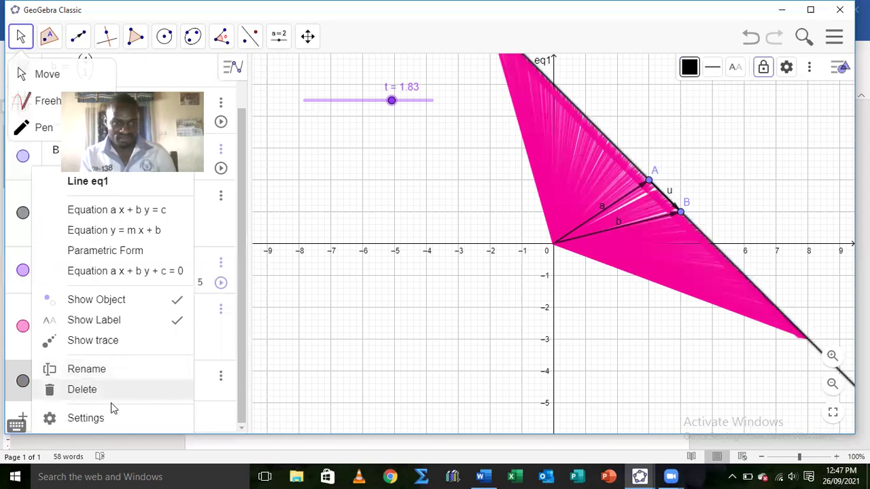
Step: Recolour line eq1 from the style bar palette, trying orange before settling on green
click(689, 68)
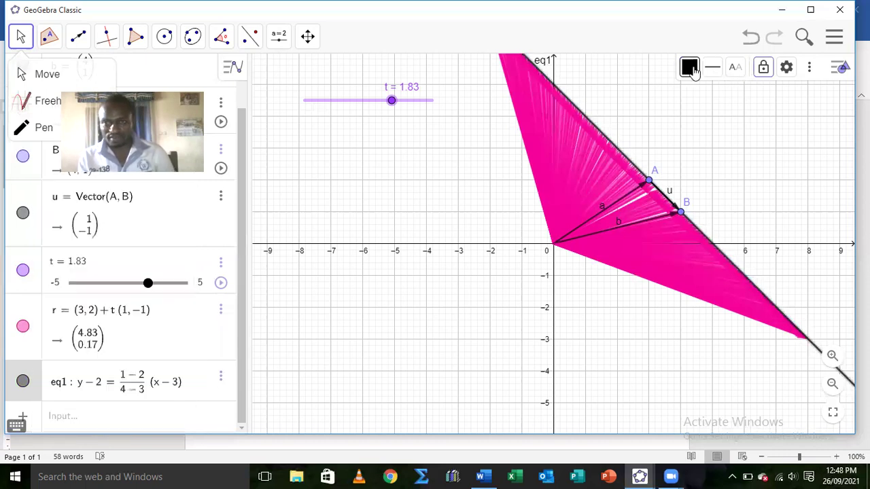
click(690, 68)
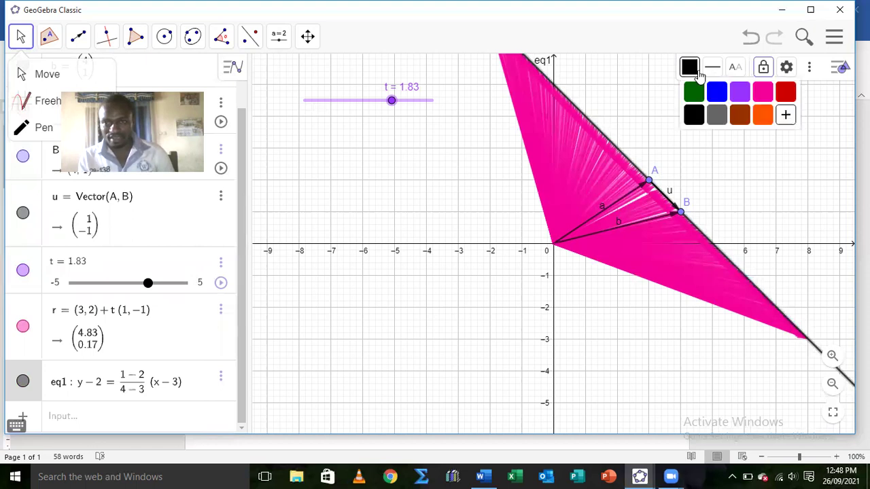
click(764, 117)
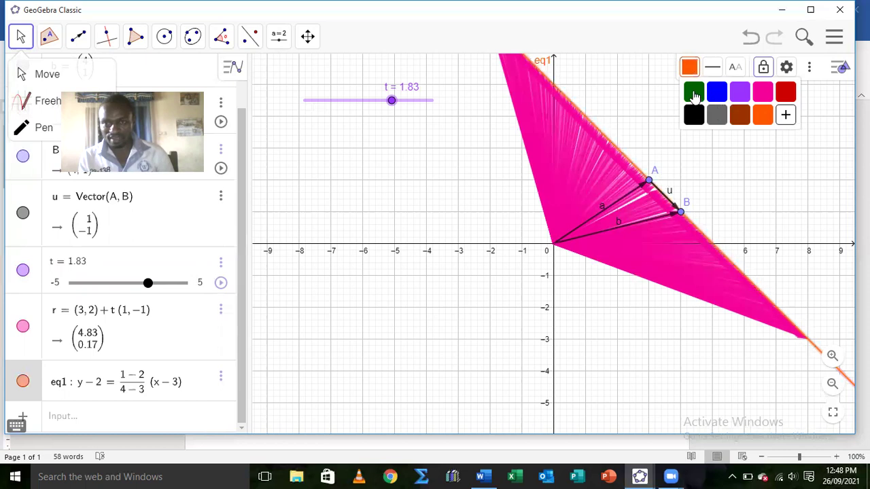
click(694, 95)
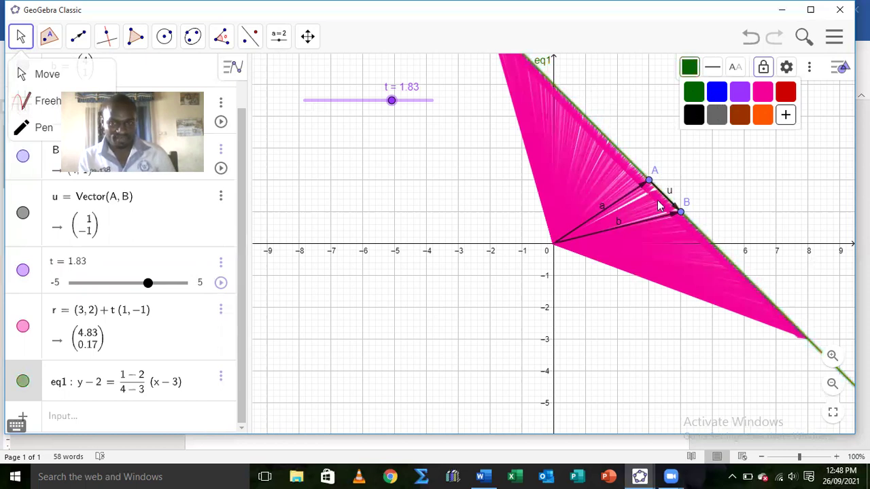